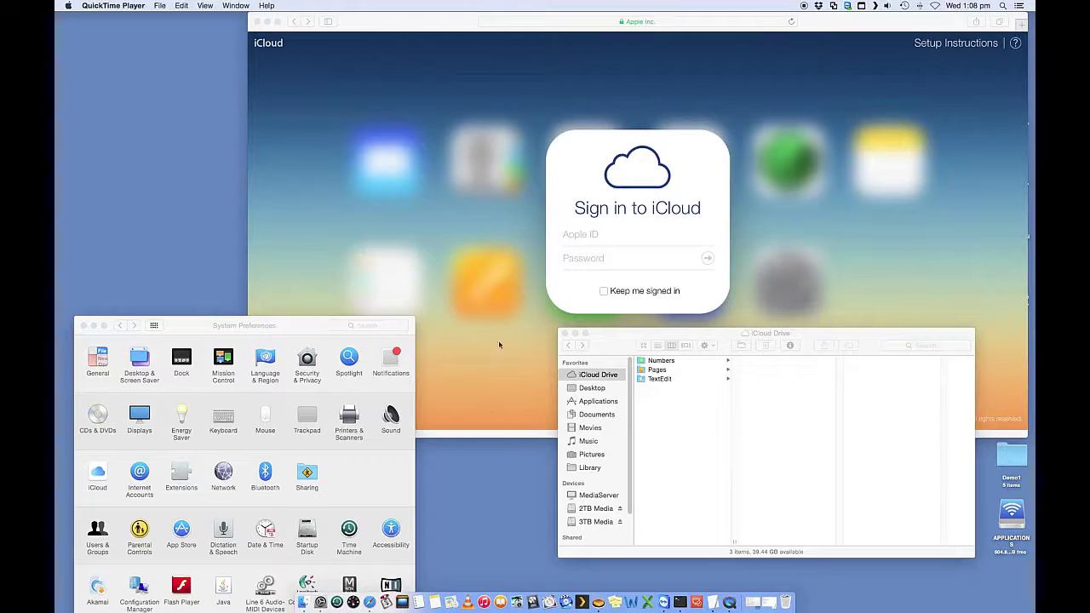
Step: Switch to System Preferences and open the iCloud settings to review the services enabled for syncing, including iCloud Drive
left_click(607, 353)
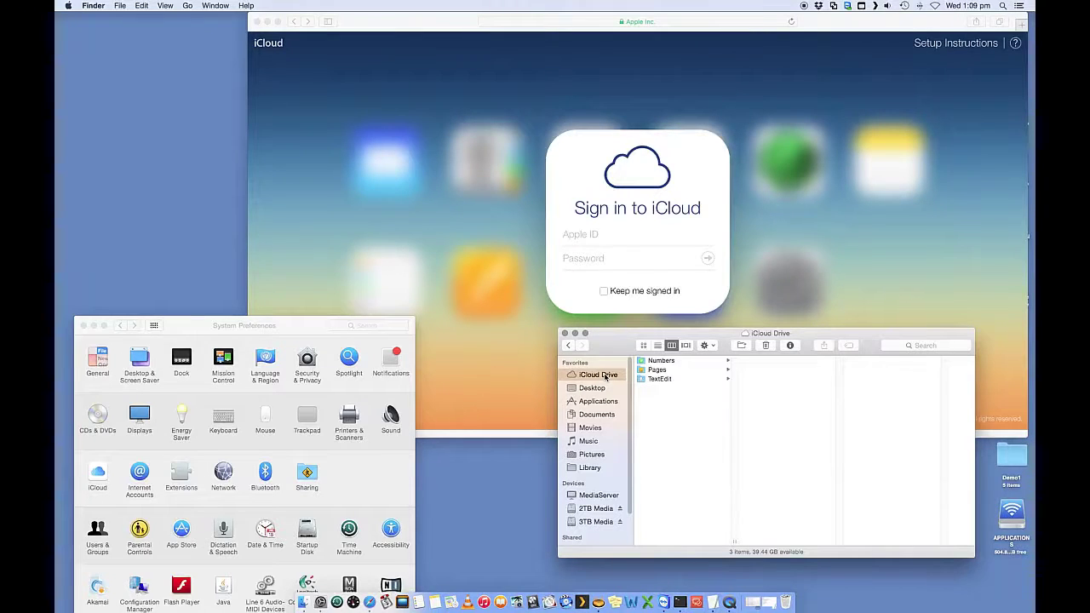
left_click(240, 326)
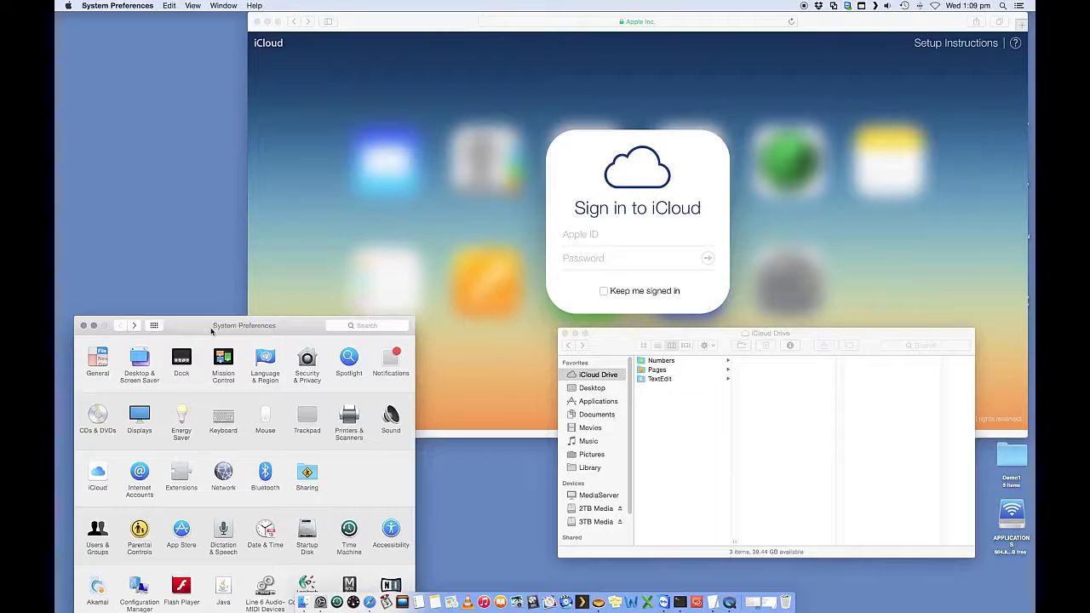
left_click_drag(233, 334, 235, 325)
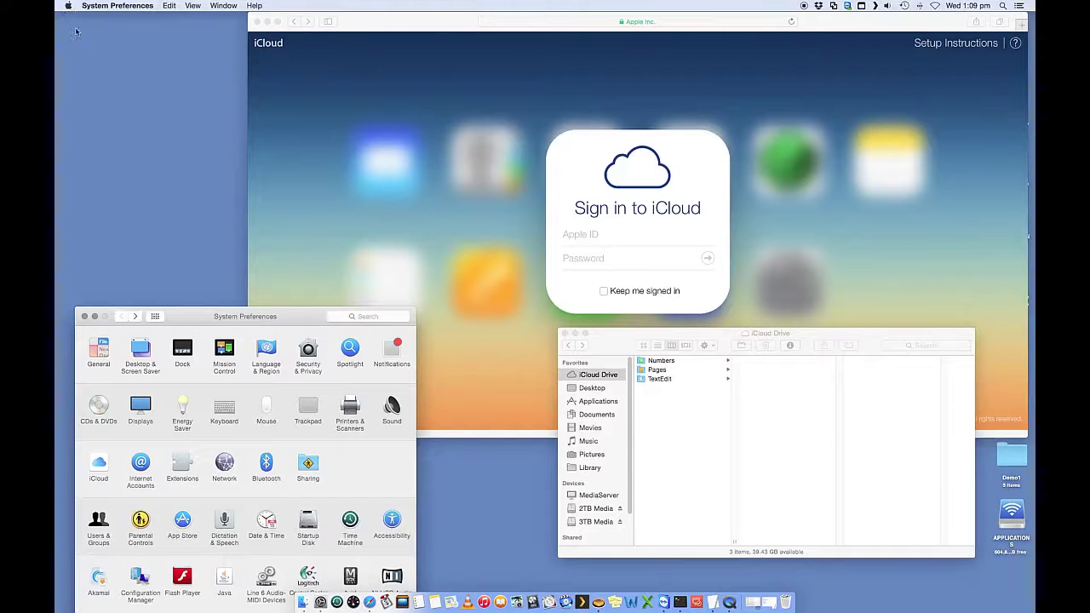
left_click(76, 34)
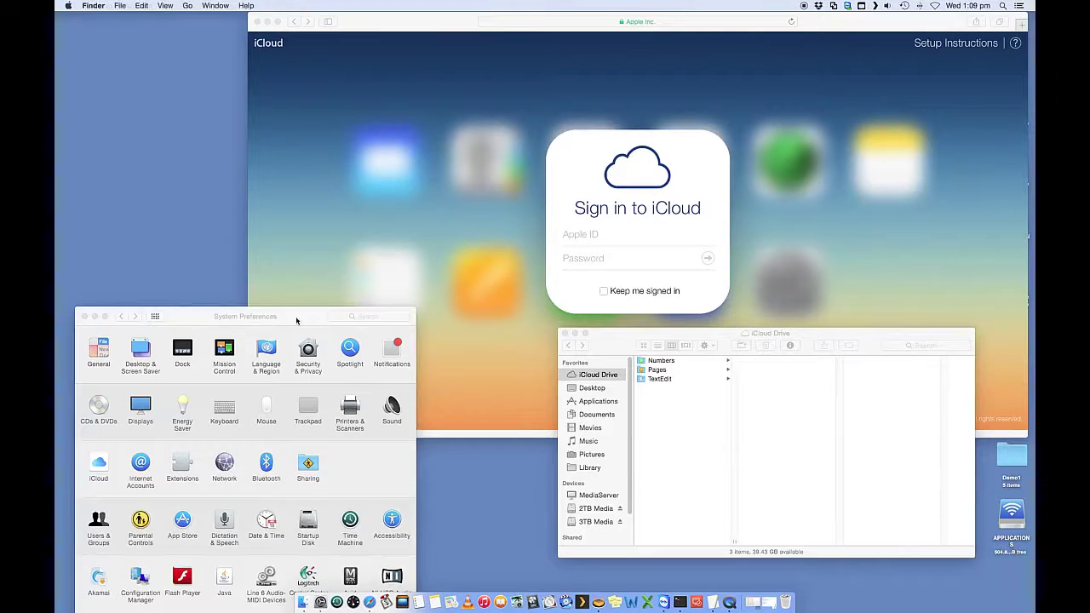
left_click(98, 465)
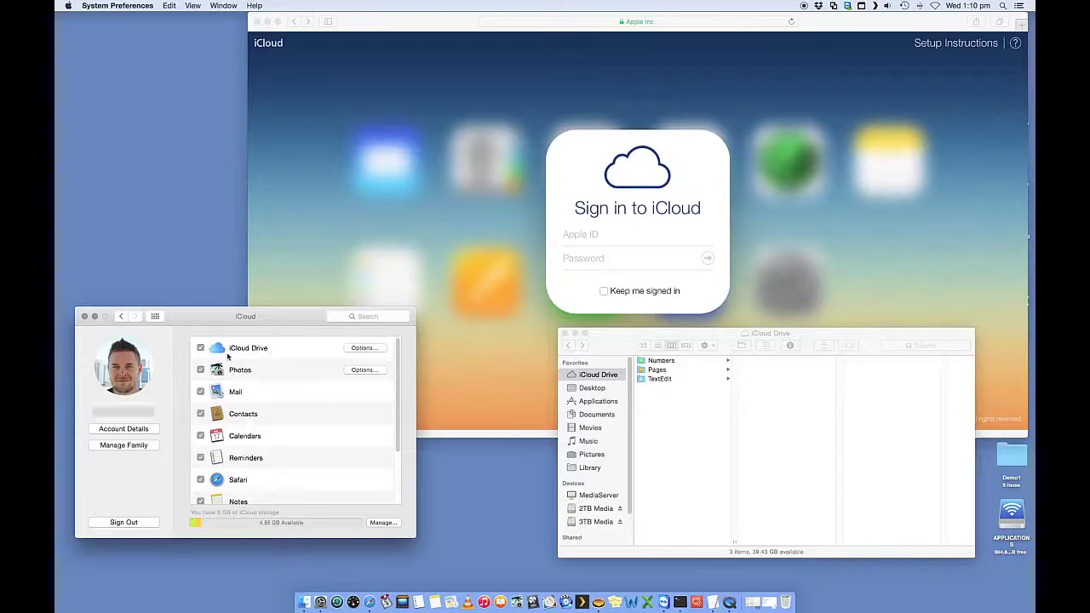
scroll(229, 357, "down", 1)
Step: In Finder, copy the "Screen Shot 2014-10-22 at 10.41.45 am.png" file from Desktop and paste it into iCloud Drive
left_click_drag(616, 343, 531, 341)
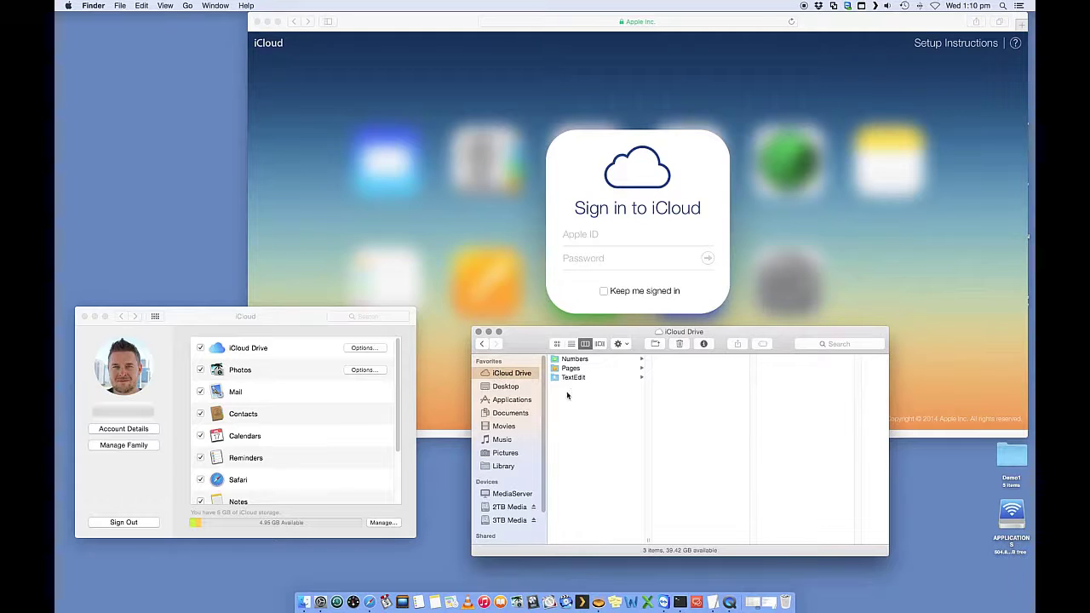
left_click_drag(589, 413, 565, 369)
left_click(591, 414)
left_click(506, 388)
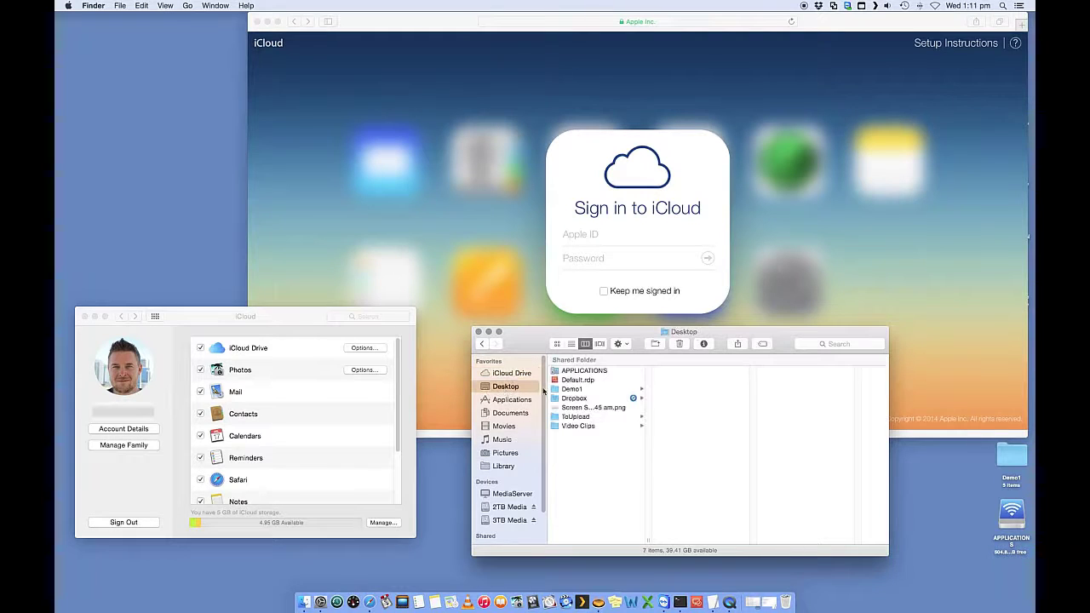
right_click(583, 412)
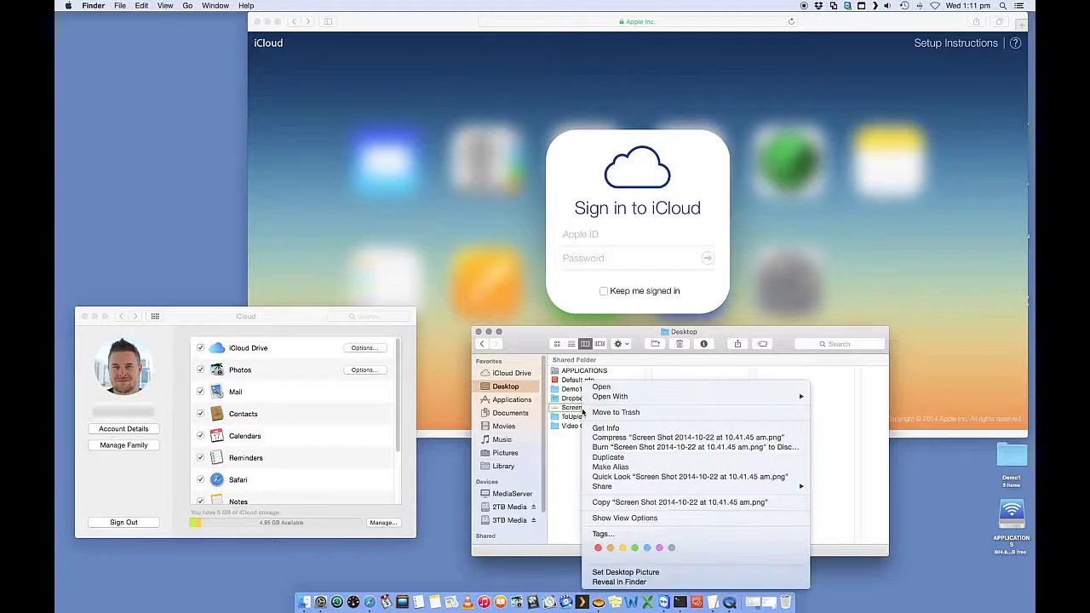
left_click(623, 504)
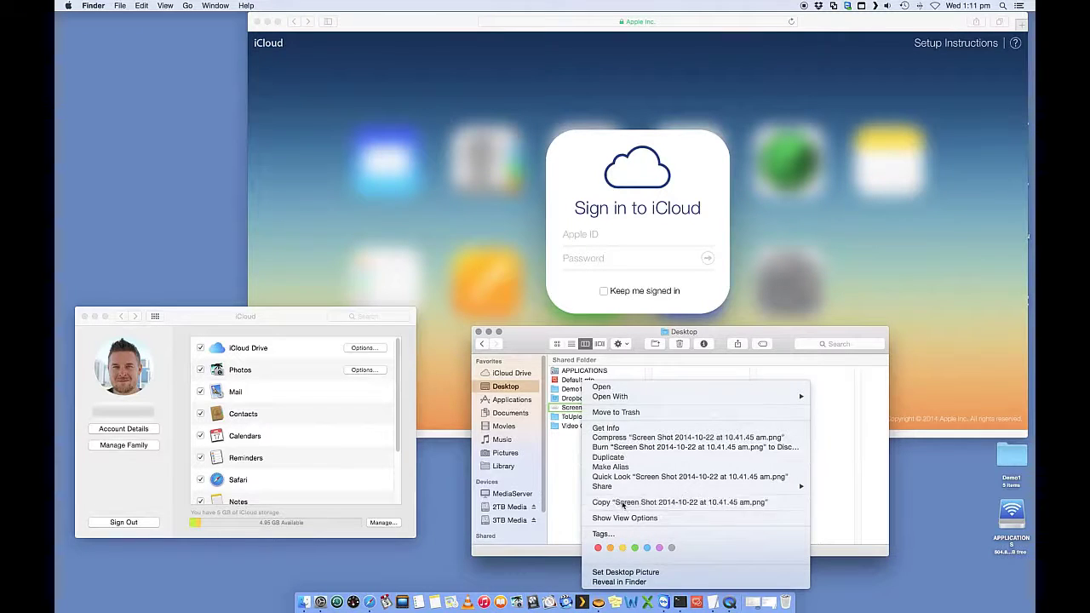
left_click(509, 375)
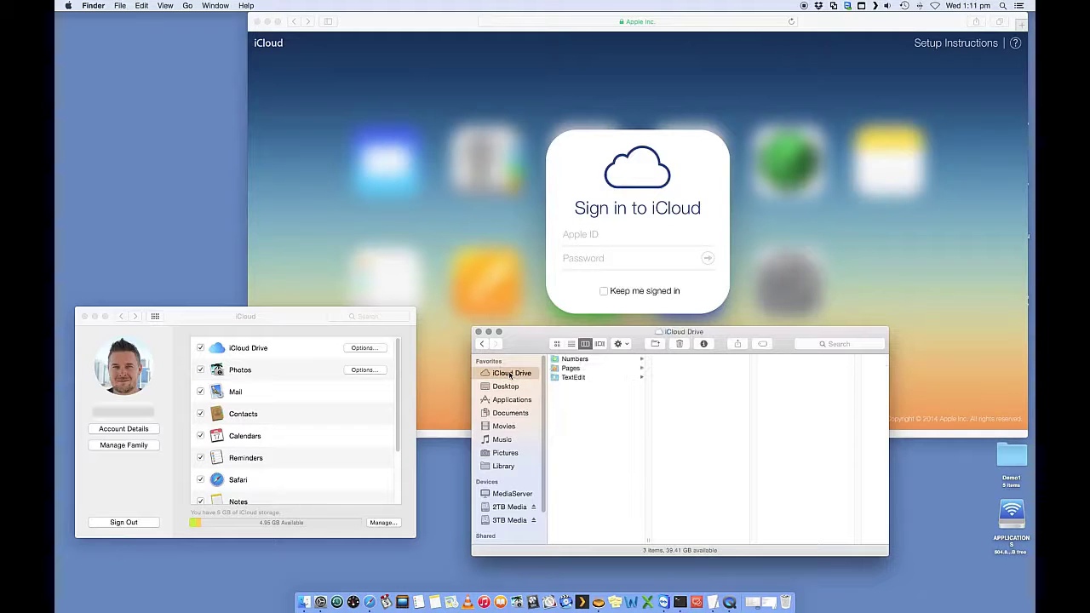
right_click(584, 426)
left_click(610, 460)
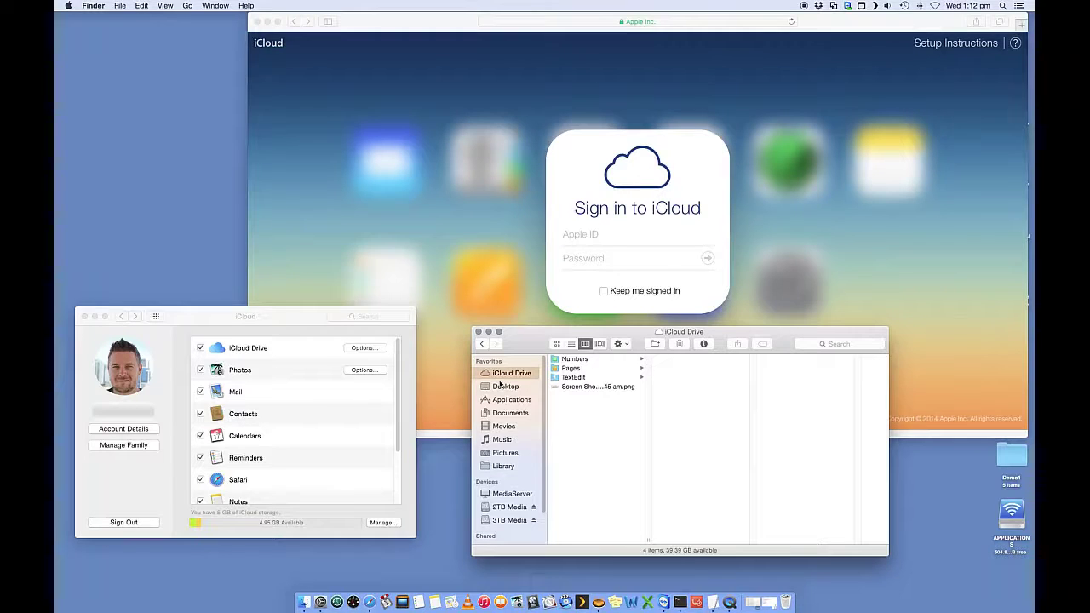
Step: Switch to the iCloud website in Safari and paste the account's Apple ID into the sign-in form
left_click(459, 212)
mouse_move(421, 24)
left_mouse_down()
mouse_move(379, 26)
mouse_move(412, 28)
left_mouse_up()
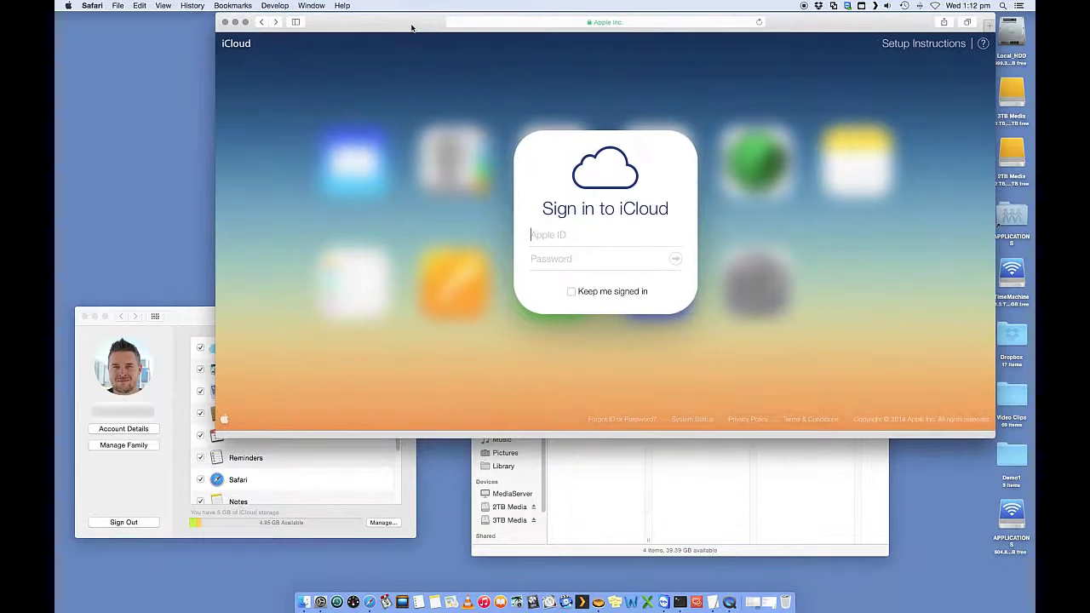
left_click(556, 235)
left_click(188, 321)
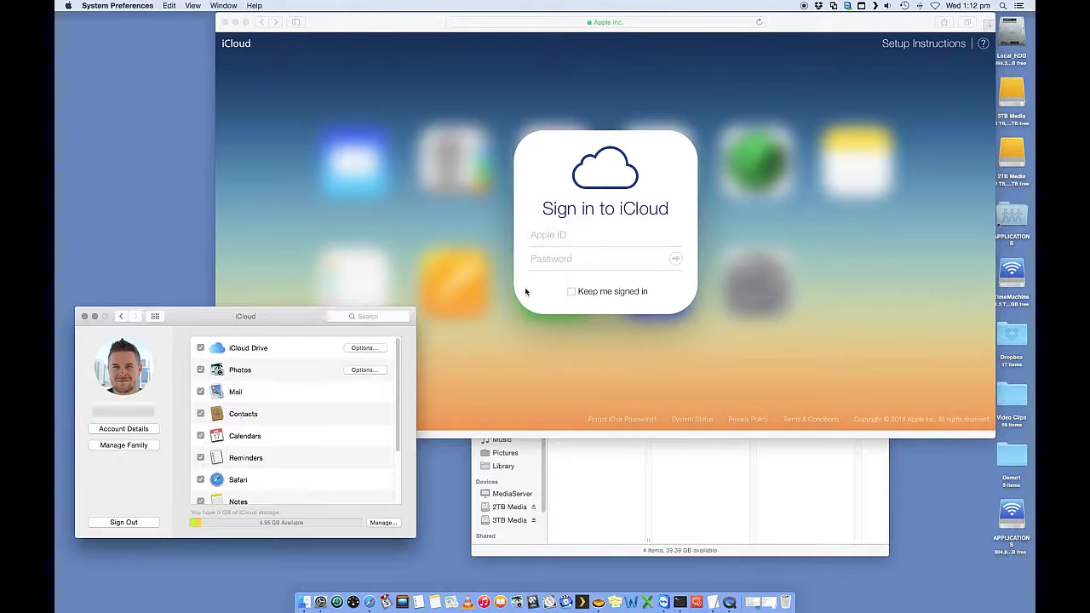
left_click(583, 239)
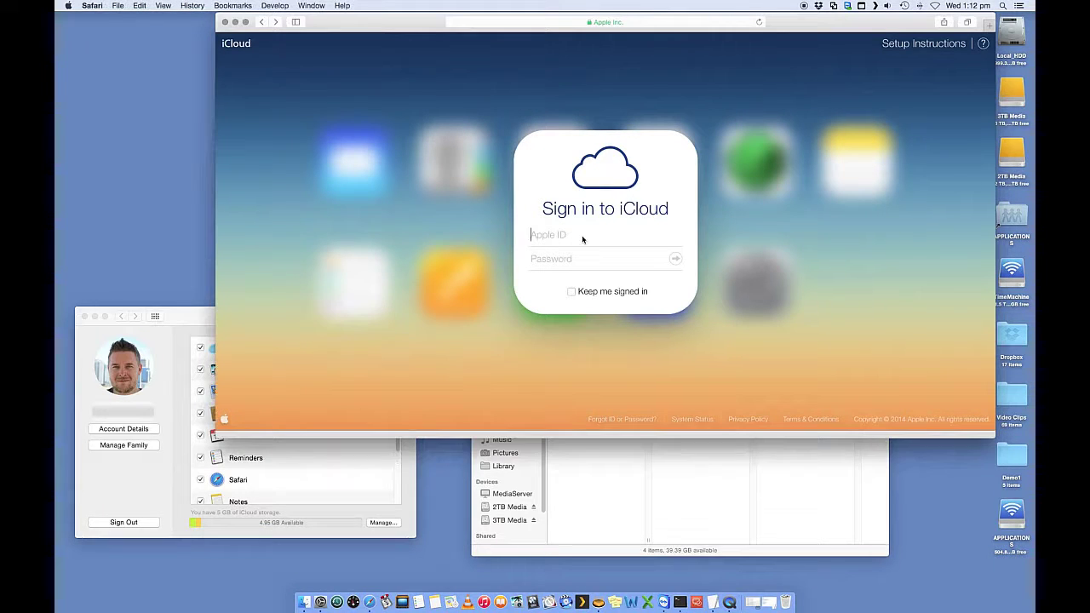
key("super+v")
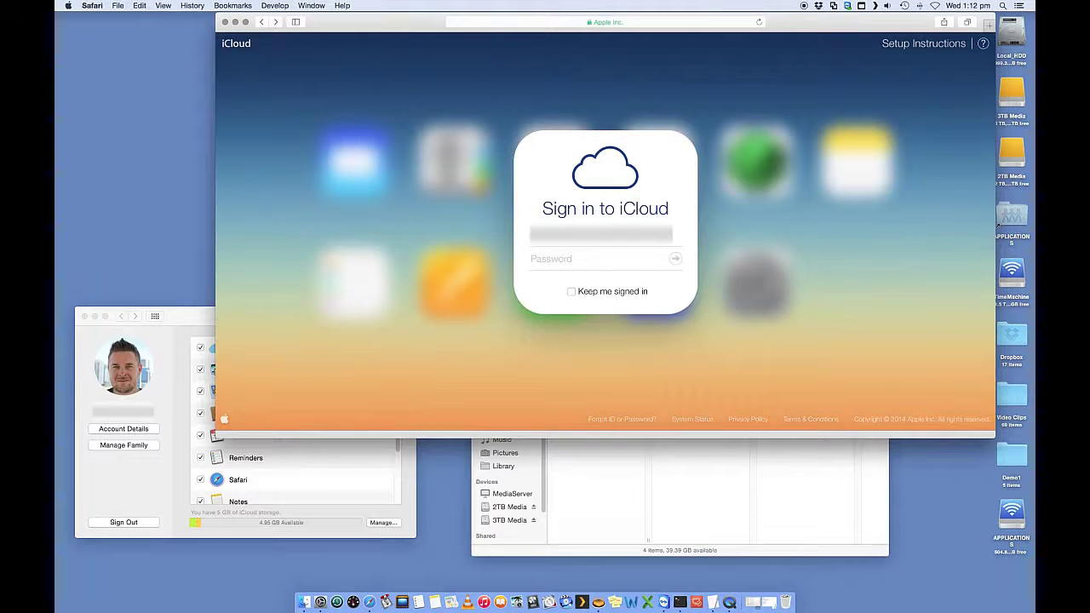
Step: Enter the account password and sign in to iCloud
type("•••••••••••")
key("Return")
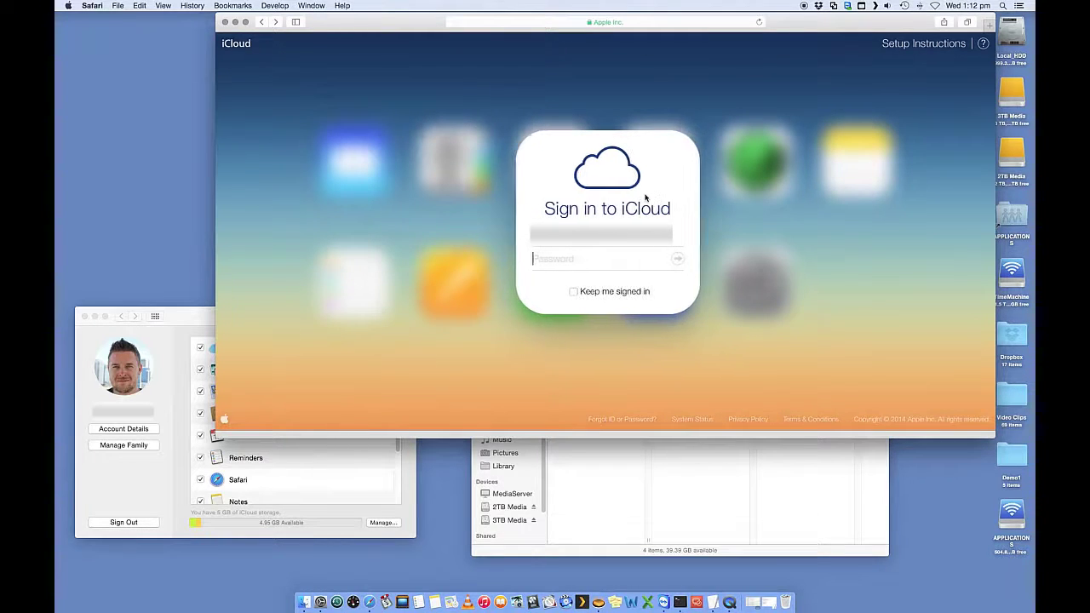
type("••••")
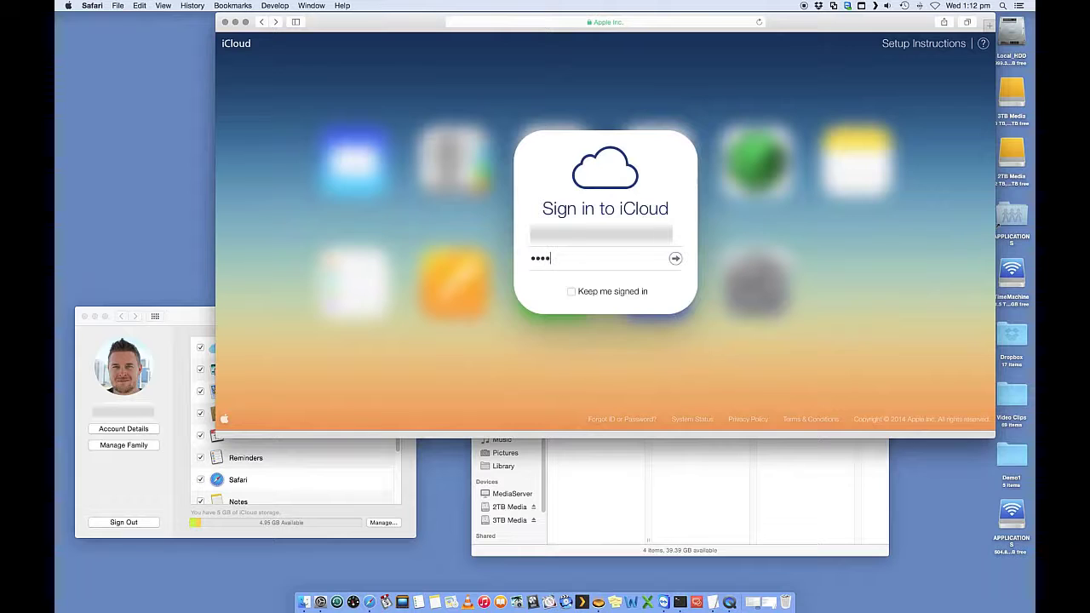
type("•••••••••")
key("Return")
Step: Open iCloud Drive on the website and decline saving the password in Safari for now
left_click(659, 157)
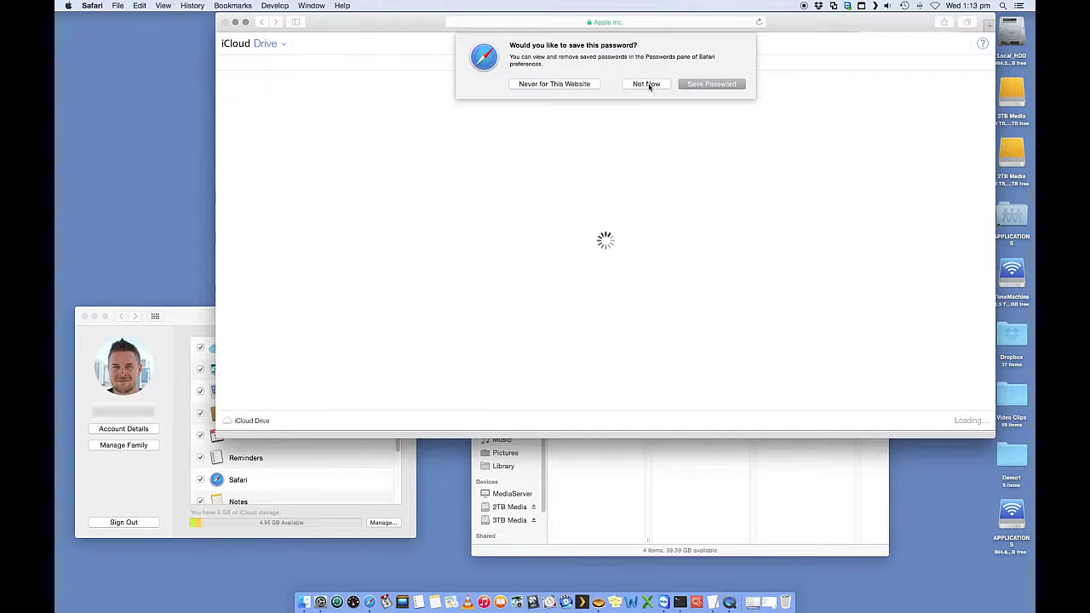
left_click(646, 84)
left_click(264, 23)
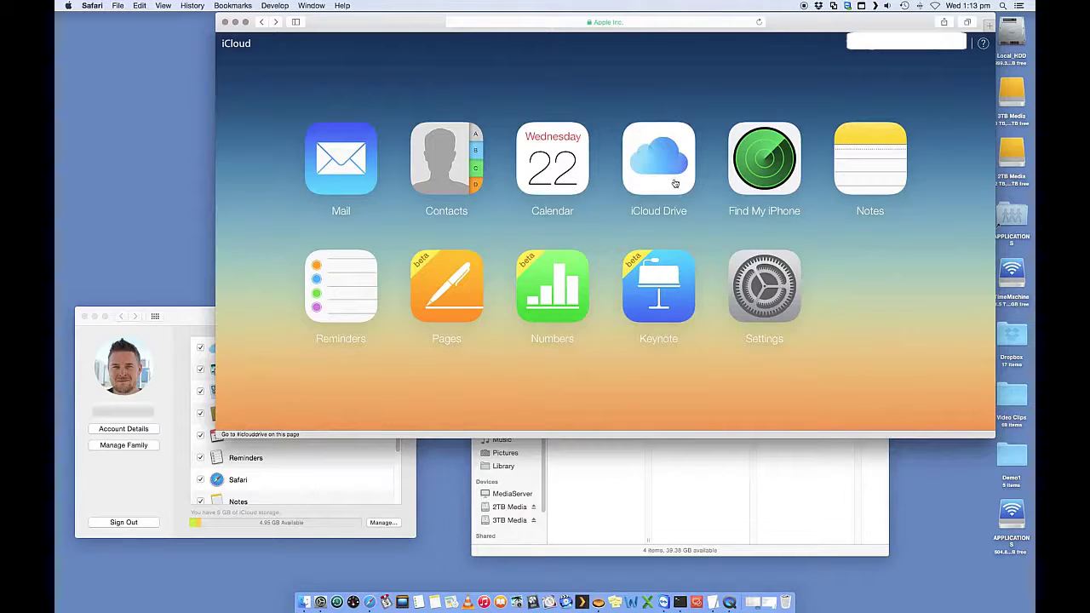
left_click(681, 181)
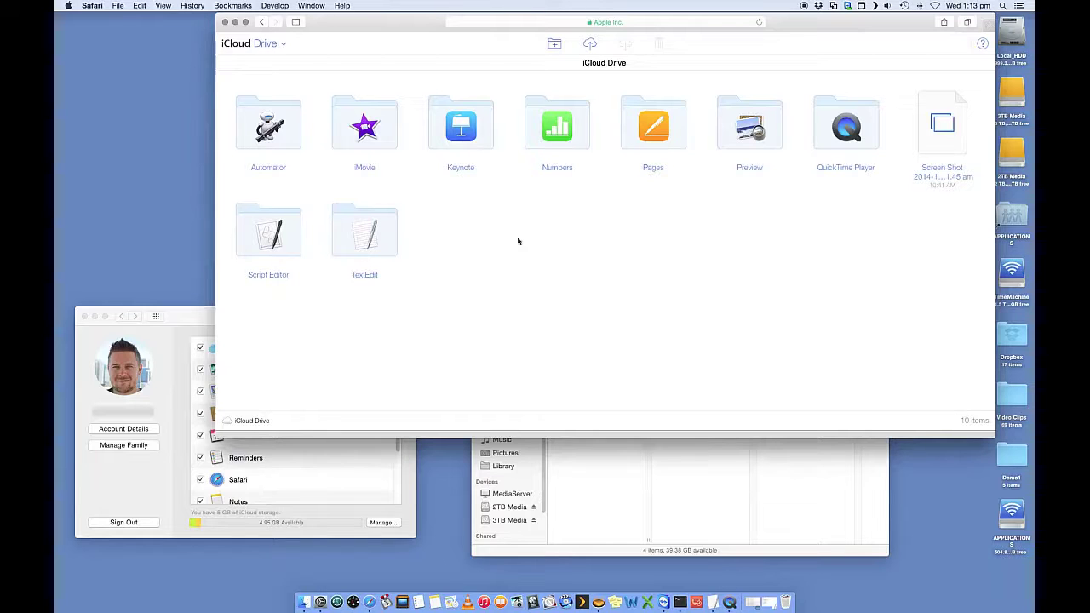
Step: Compare the website's iCloud Drive folders, such as Automator, iMovie, Preview and QuickTime Player, with those in the Finder iCloud Drive window
left_click(363, 127)
left_click(268, 128)
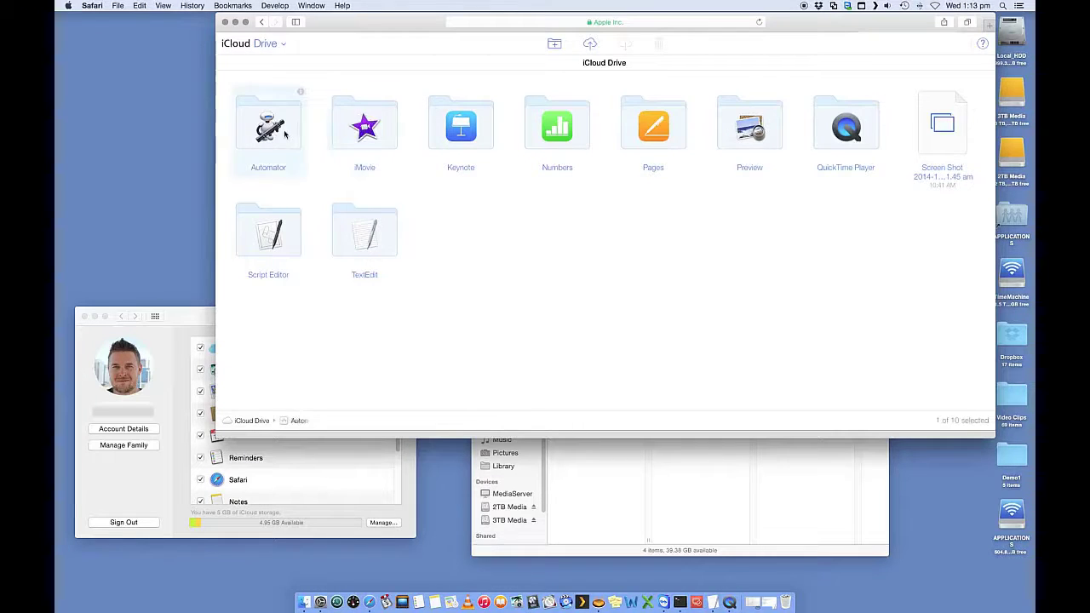
left_click(268, 242)
left_click(752, 128)
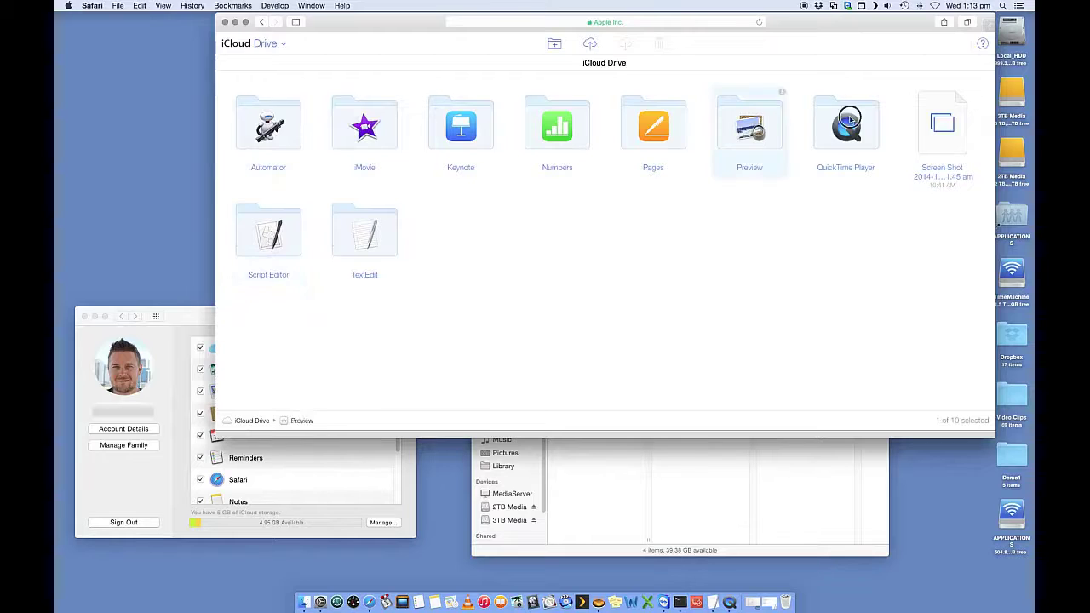
left_click(847, 126)
left_click(673, 490)
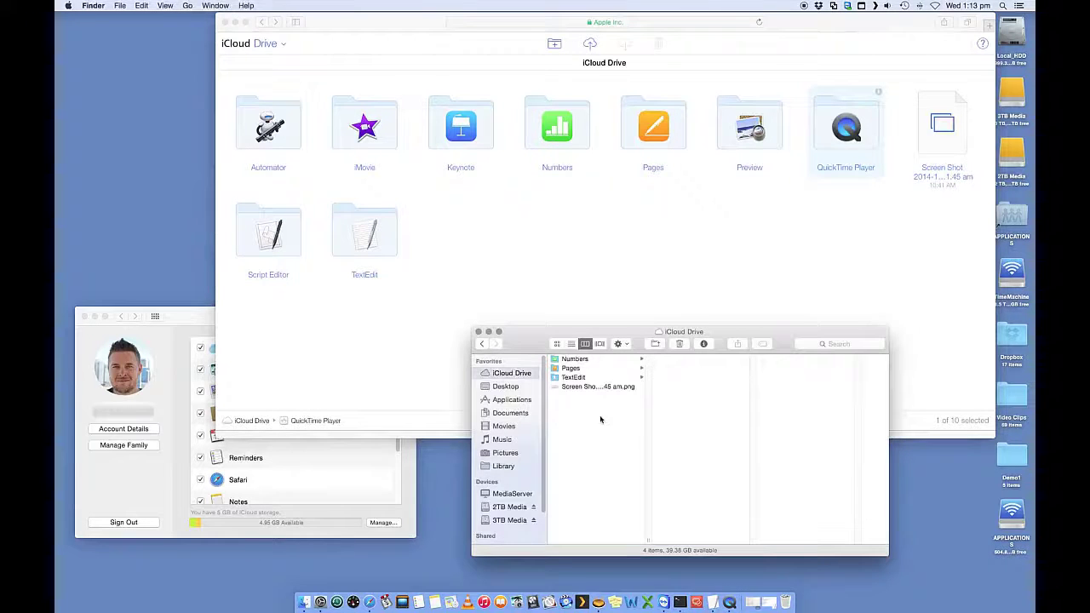
Step: Inspect the contents of the Preview folder on the iCloud Drive website and return to the root folder
left_click(803, 229)
double_click(751, 129)
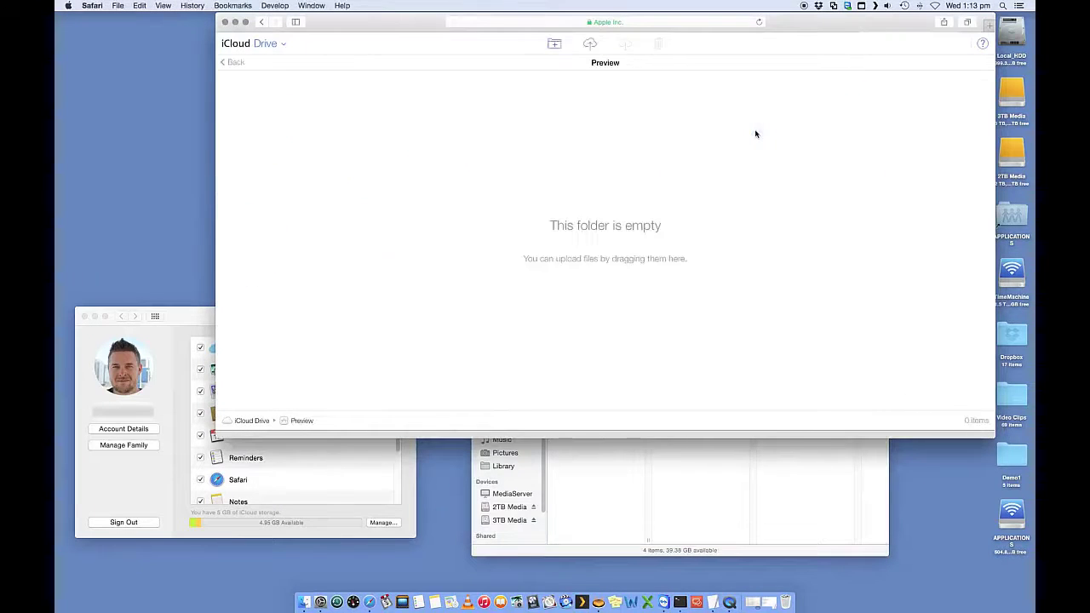
left_click(261, 21)
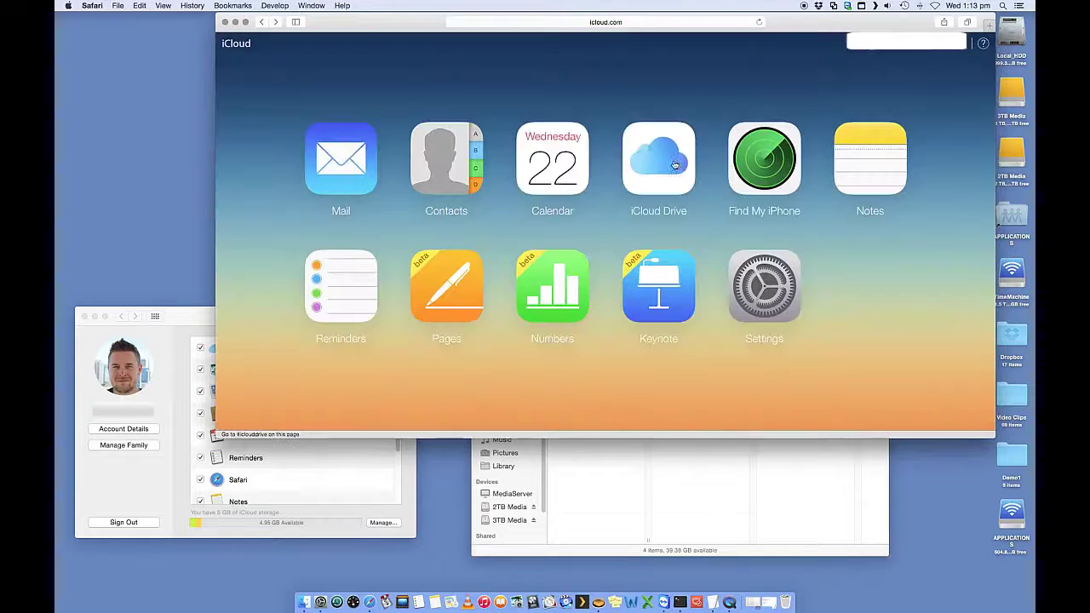
left_click(674, 164)
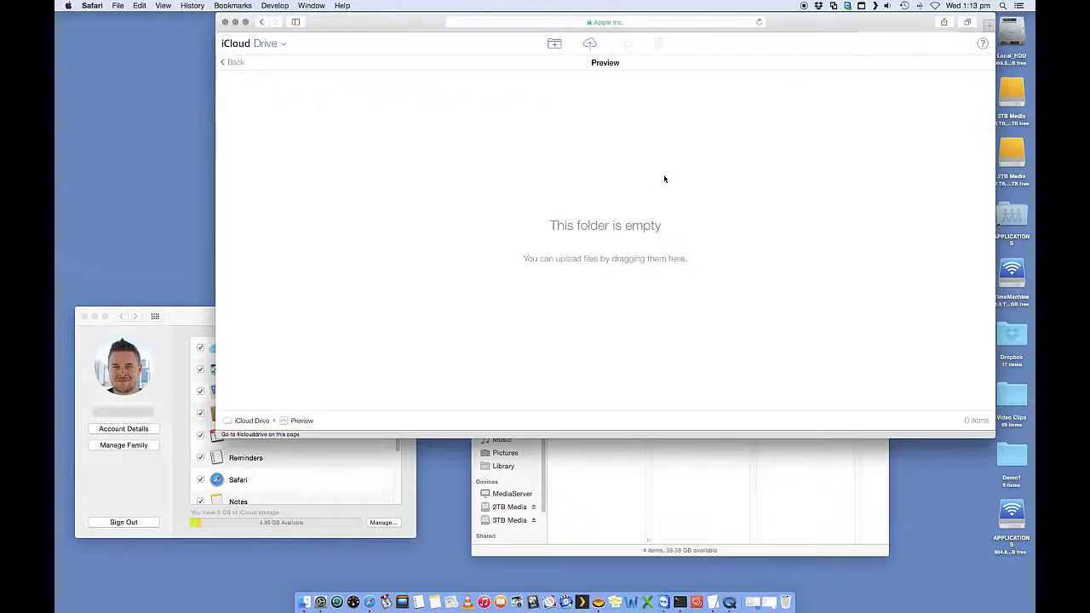
left_click(232, 62)
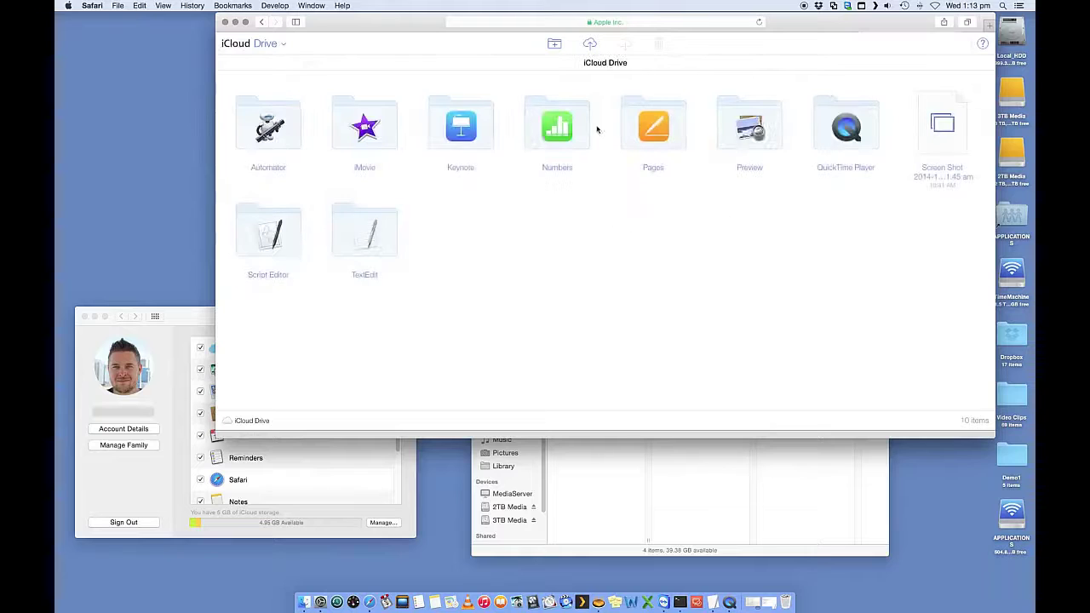
Step: Compare the screenshot file on the website and in Finder, placing the Finder window below the browser's page so both are in view
left_click(939, 140)
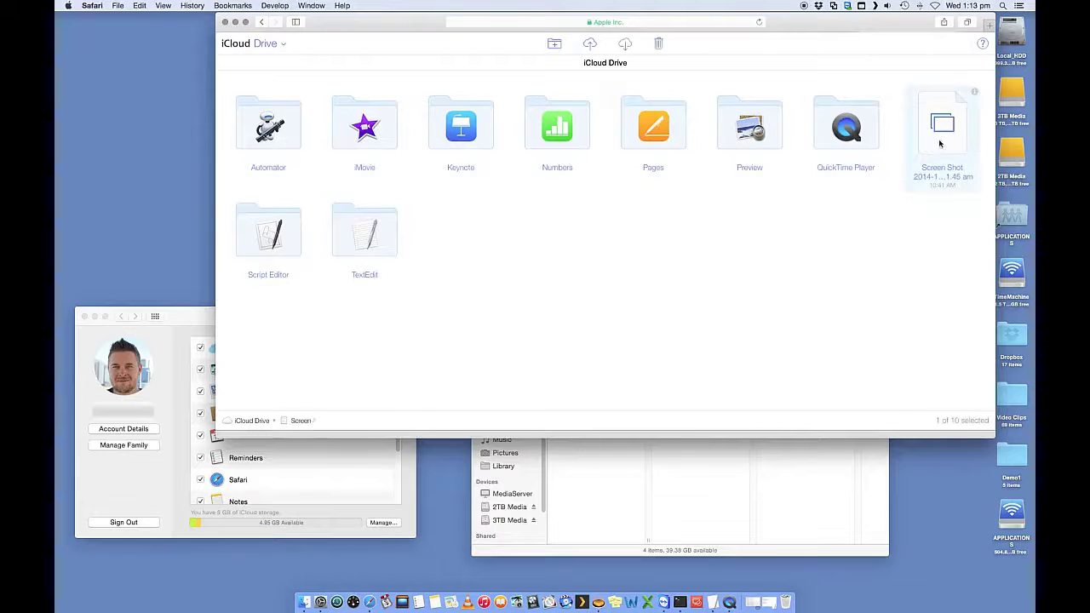
left_click(619, 474)
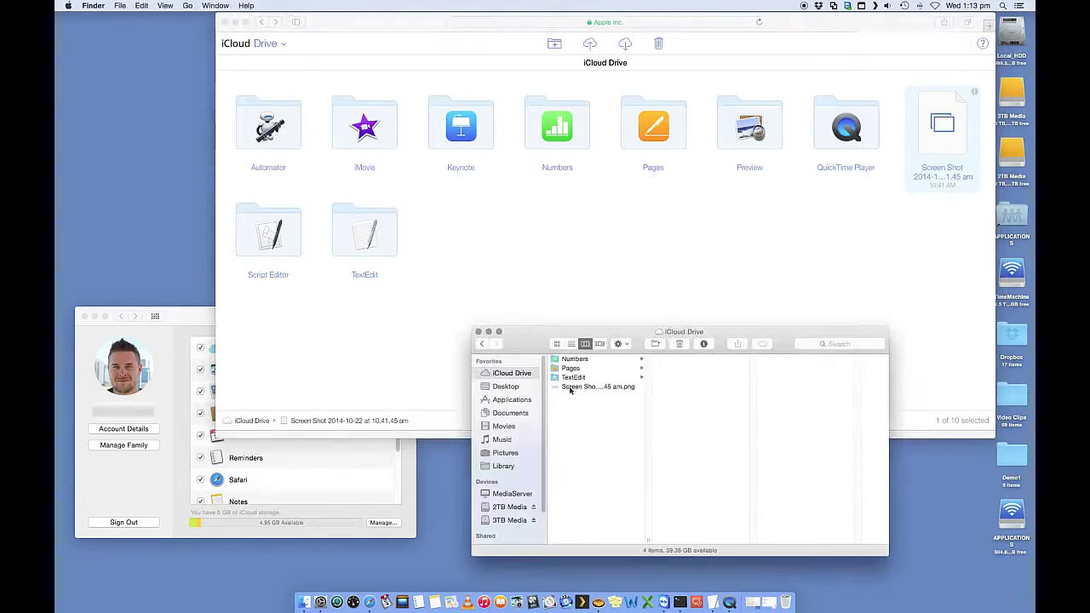
left_click(647, 249)
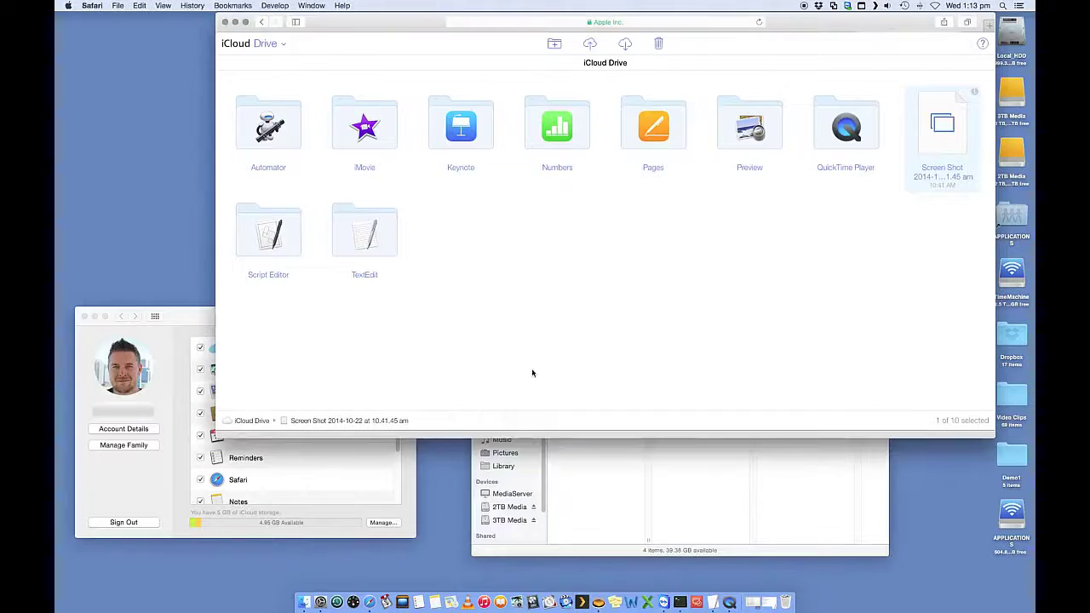
left_click_drag(524, 364, 506, 459)
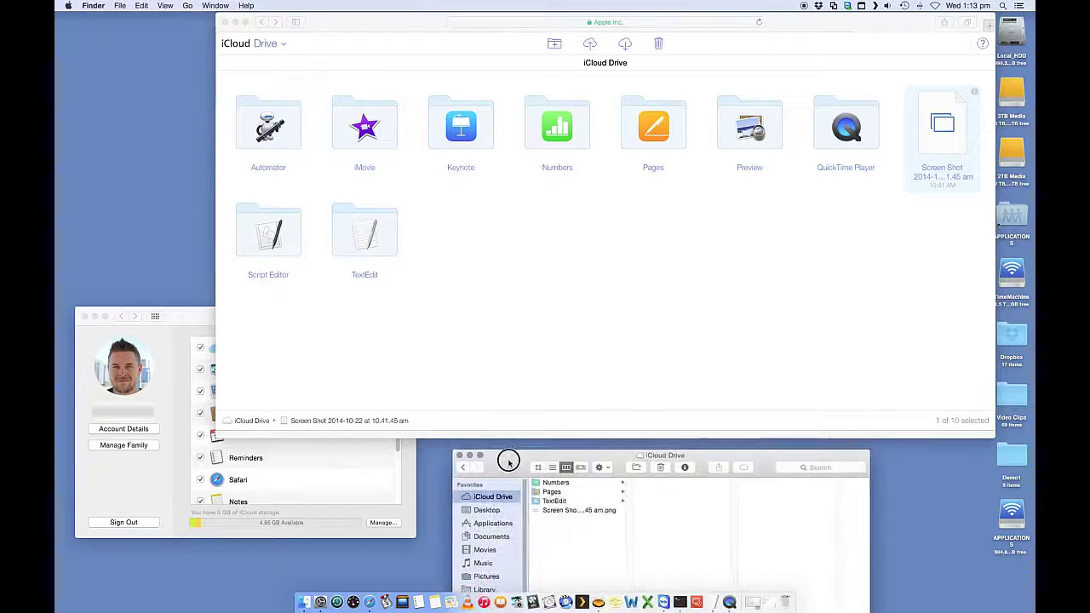
left_click(546, 326)
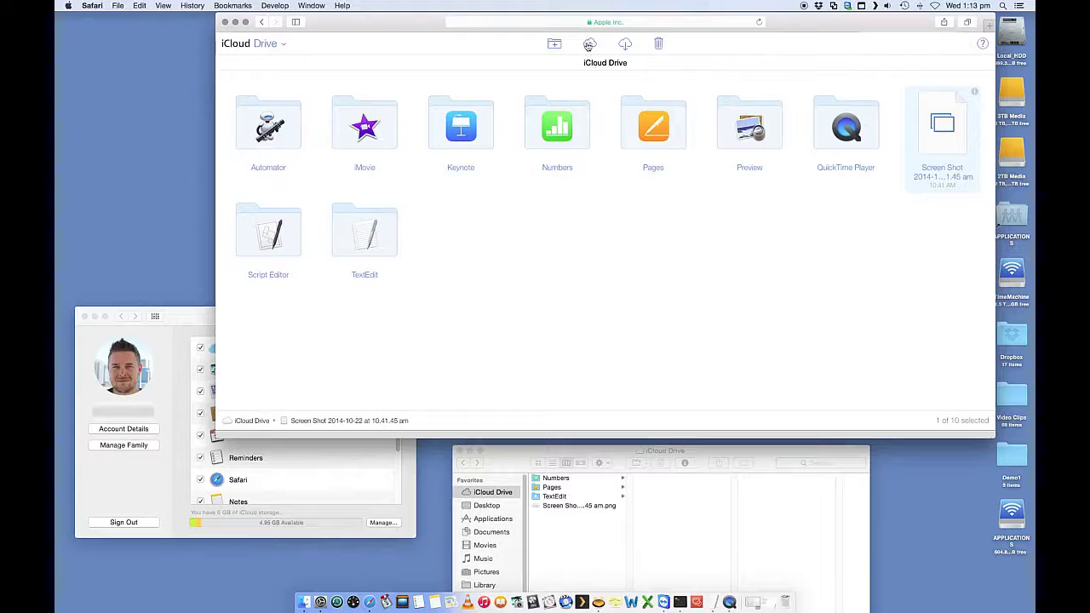
Step: Upload the Default.rdp file from Desktop to the root of iCloud Drive through the website
left_click(592, 44)
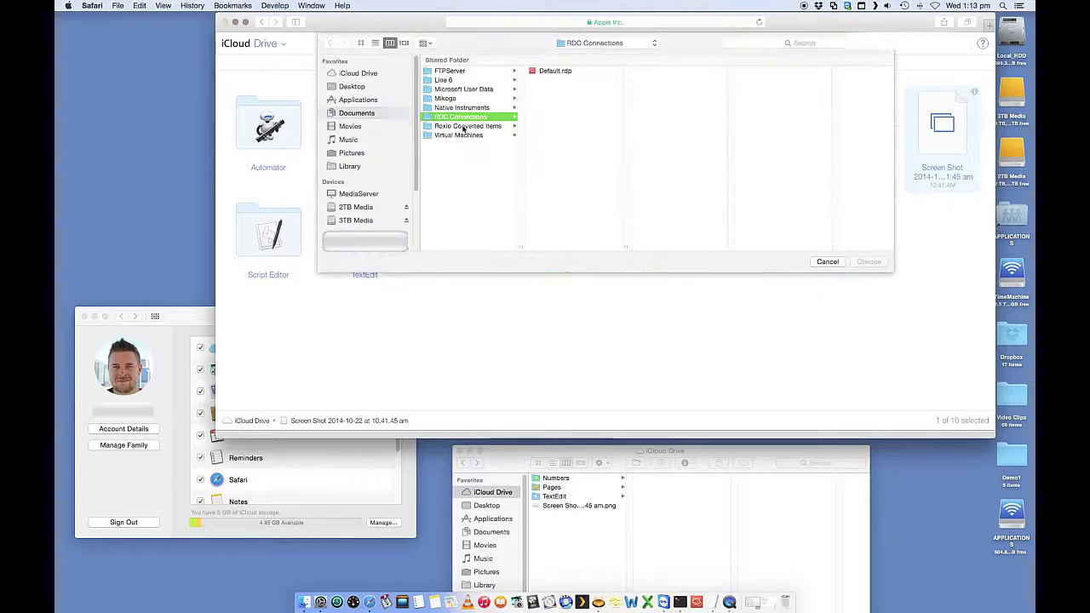
left_click(352, 86)
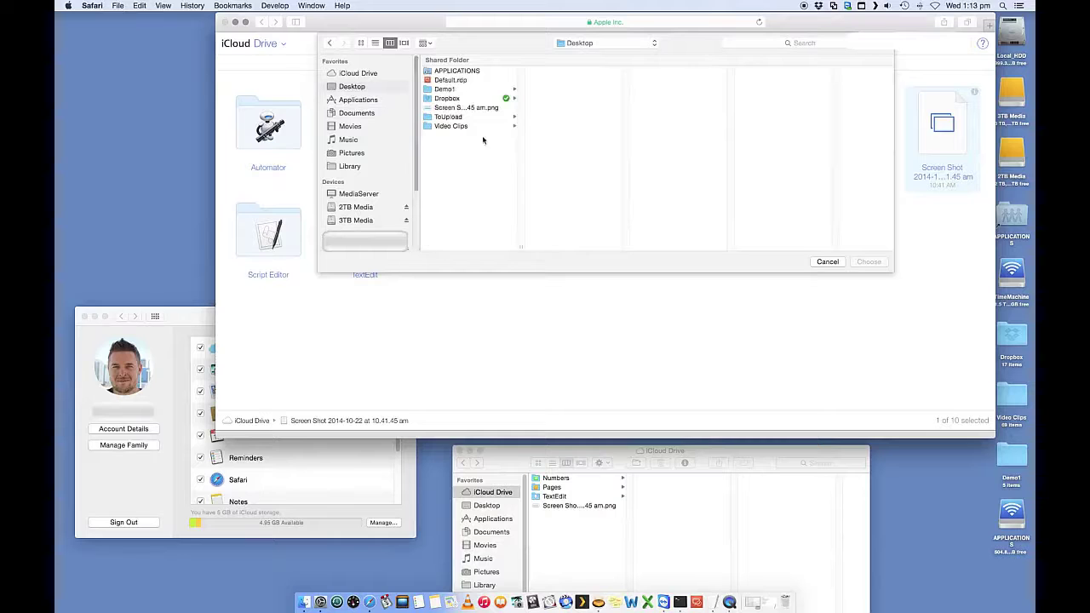
left_click(450, 80)
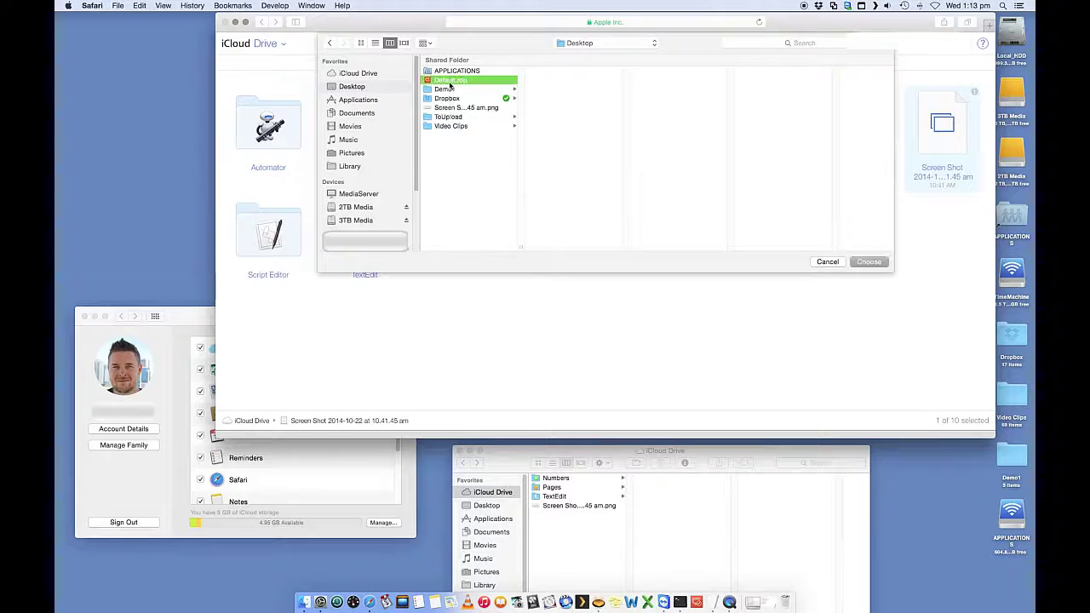
left_click(869, 263)
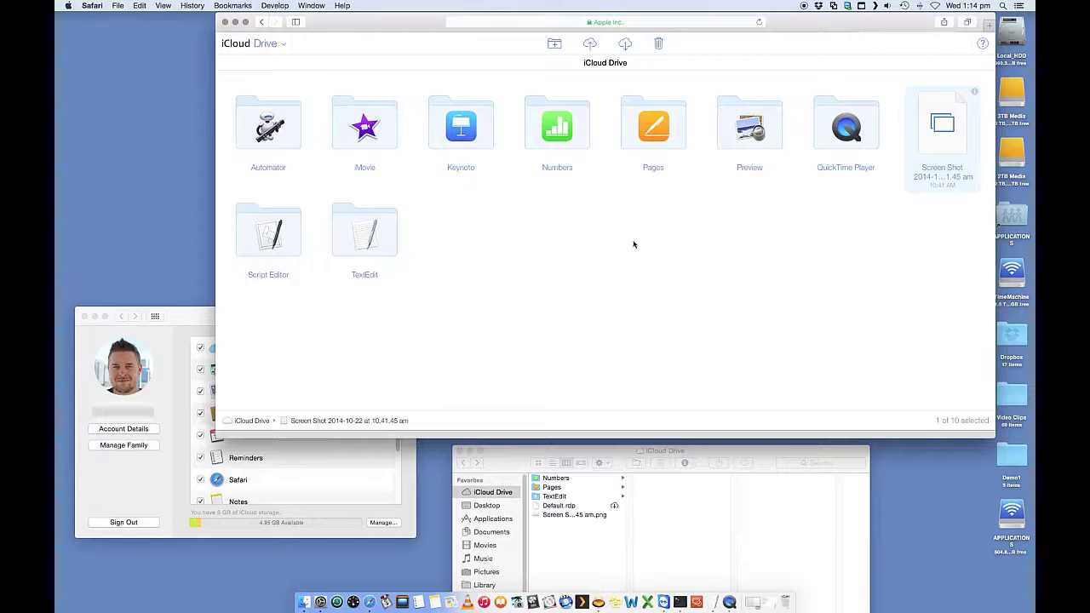
Step: Check for the uploaded Default.rdp file in both the Finder iCloud Drive folder and the website
left_click(560, 509)
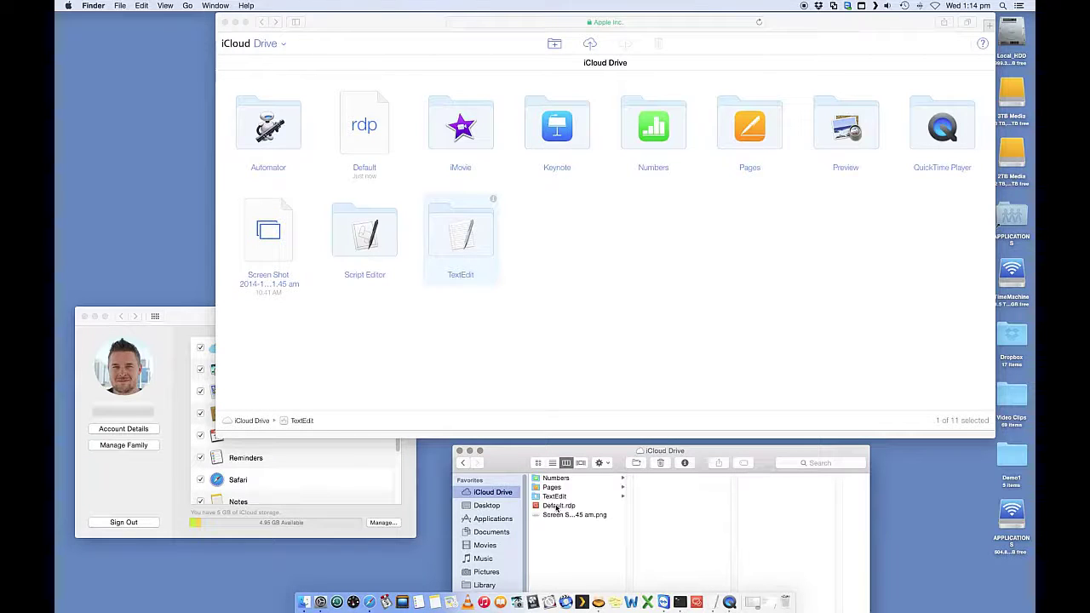
left_click(661, 236)
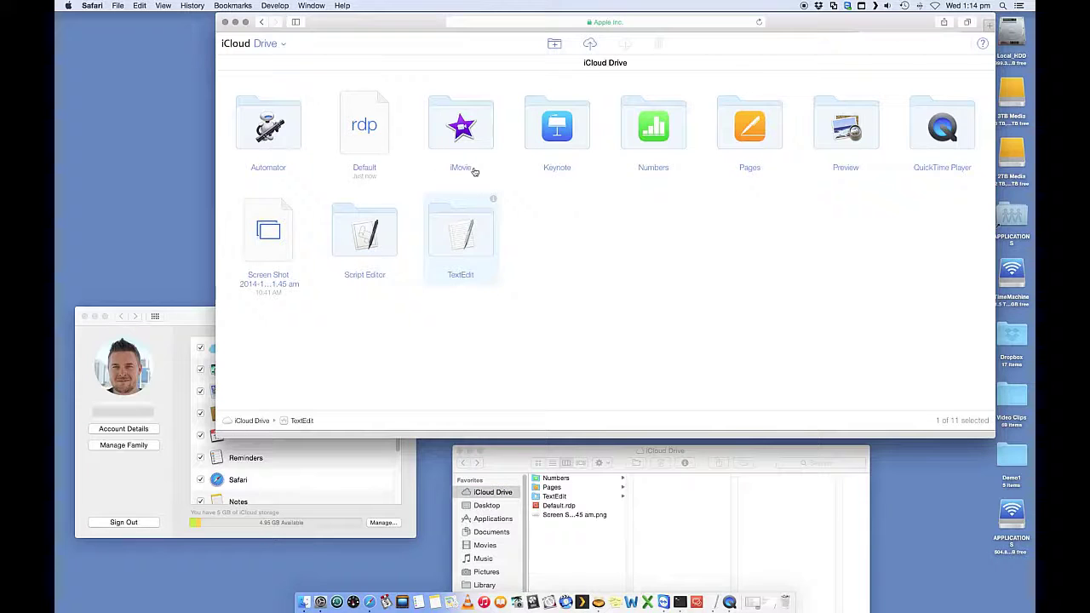
left_click(382, 153)
left_click(527, 460)
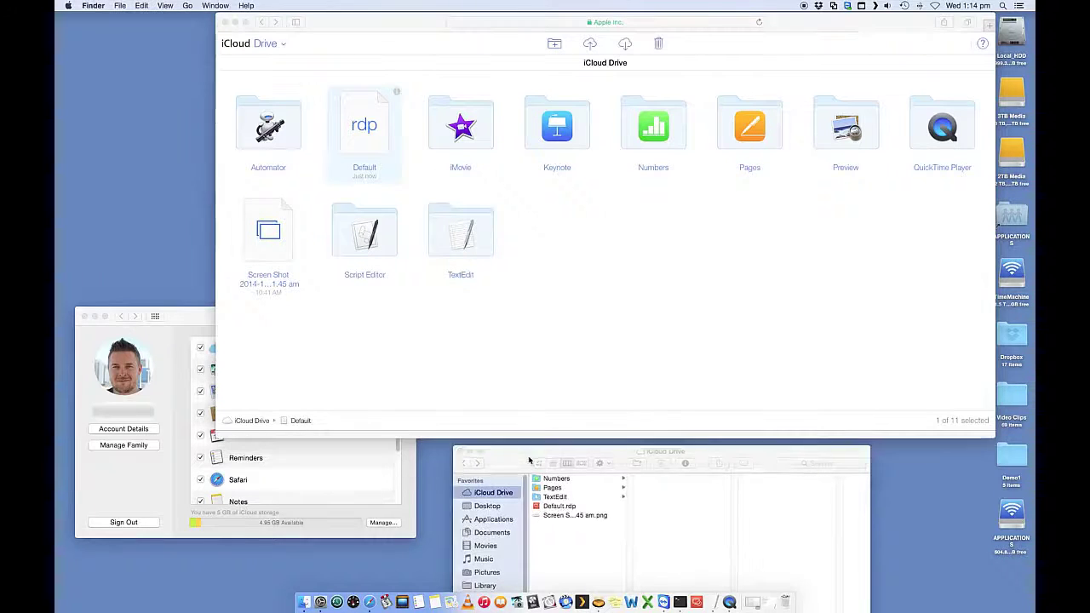